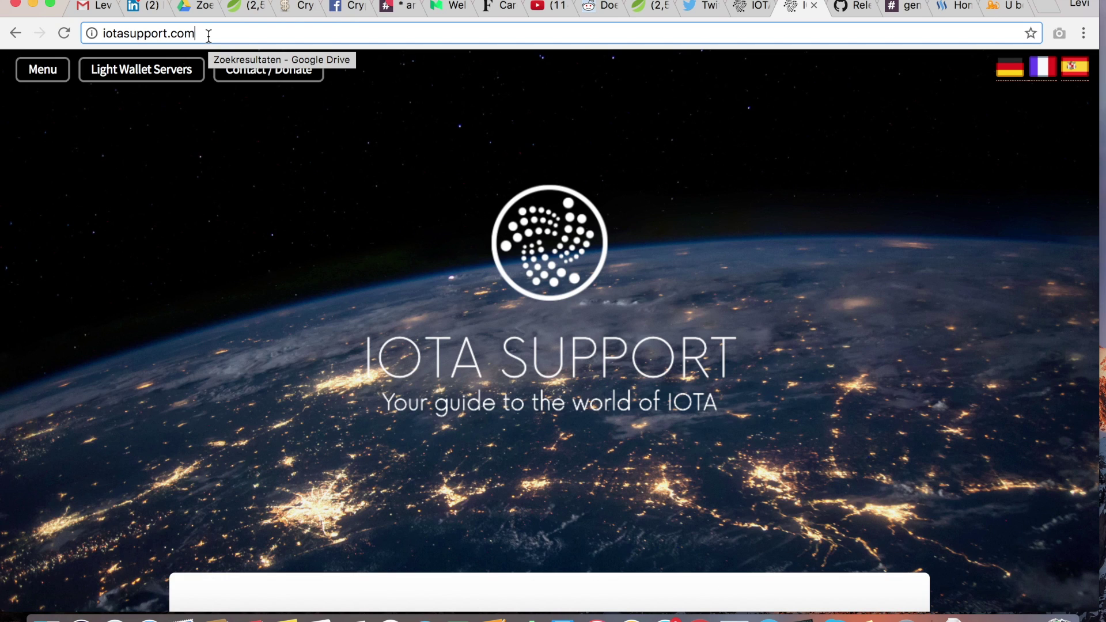
- Go to the IOTA Links page from the site menu and follow the GUI Wallet link to GitHub releases
left_click(43, 71)
left_click(43, 70)
left_click(46, 360)
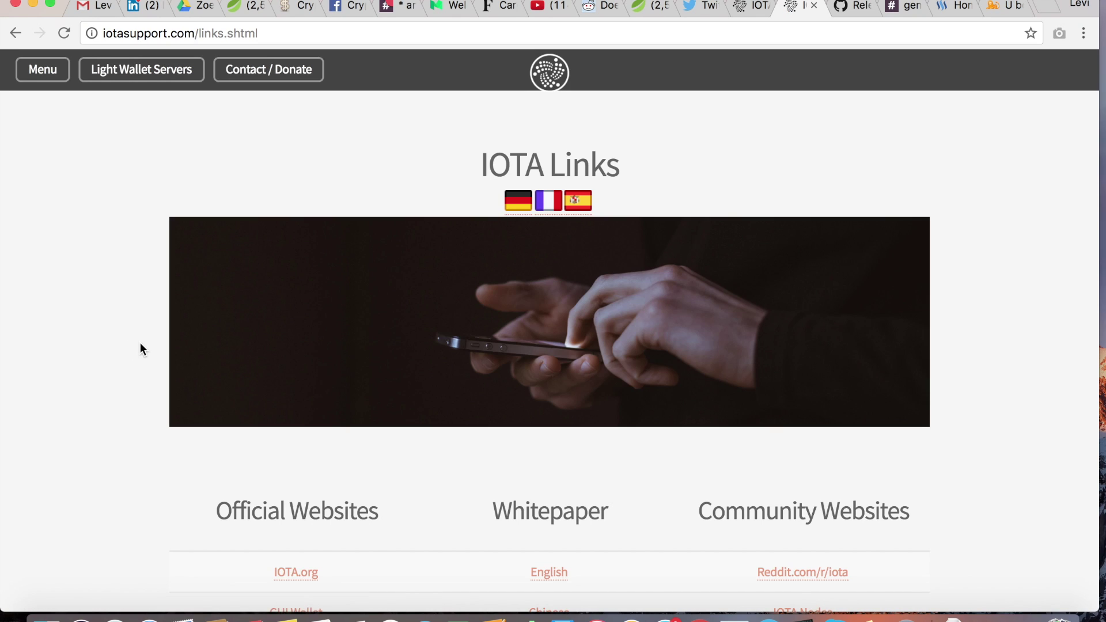
scroll(142, 340, "down", 7)
scroll(147, 296, "up", 1)
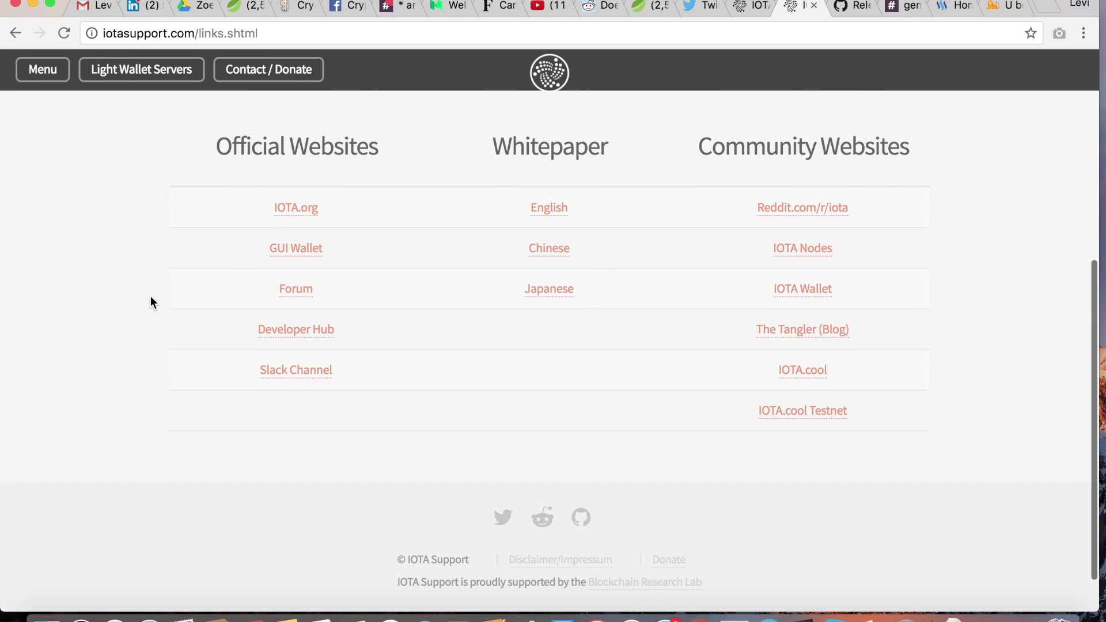
left_click(309, 253)
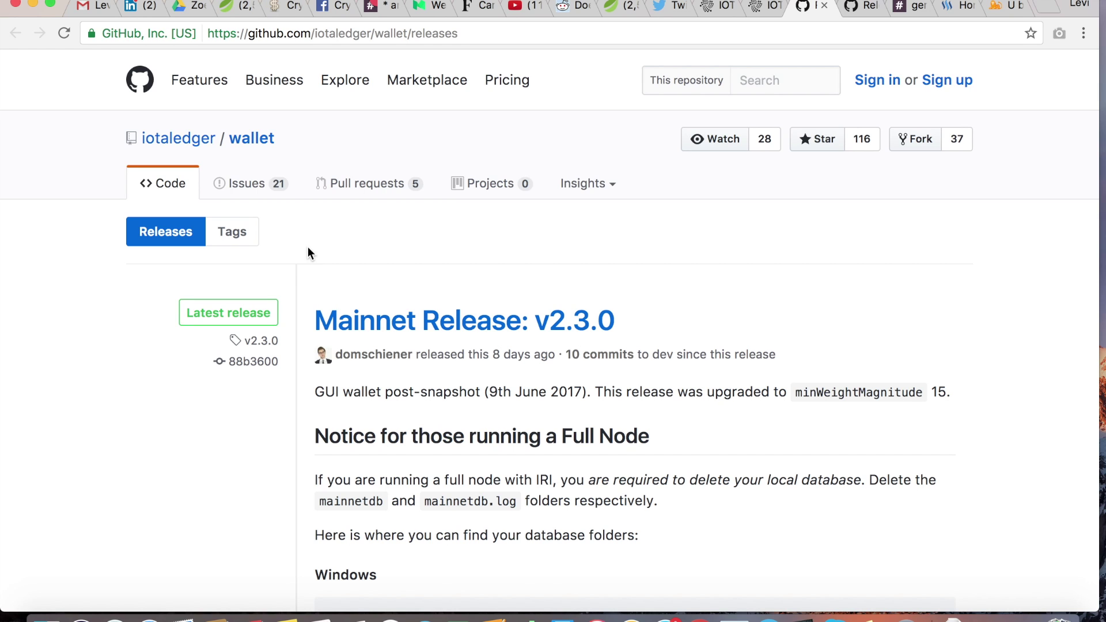
- Find the IOTA.Wallet-2.3.0.dmg download, install IOTA Wallet to Applications, and close the disk-image window
scroll(346, 265, "down", 2)
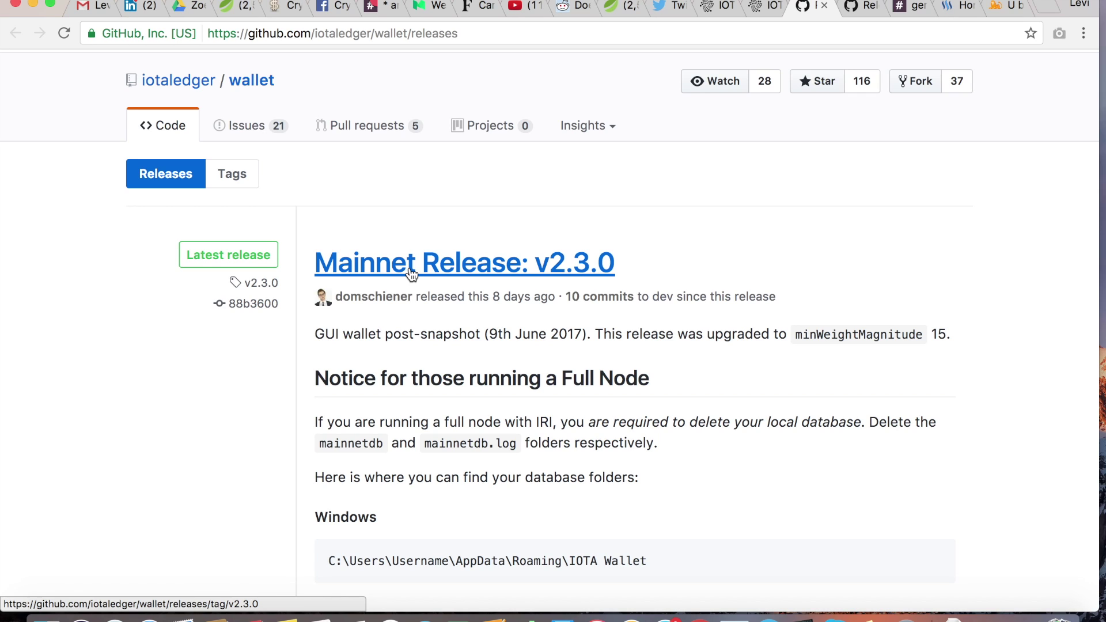
scroll(411, 273, "down", 15)
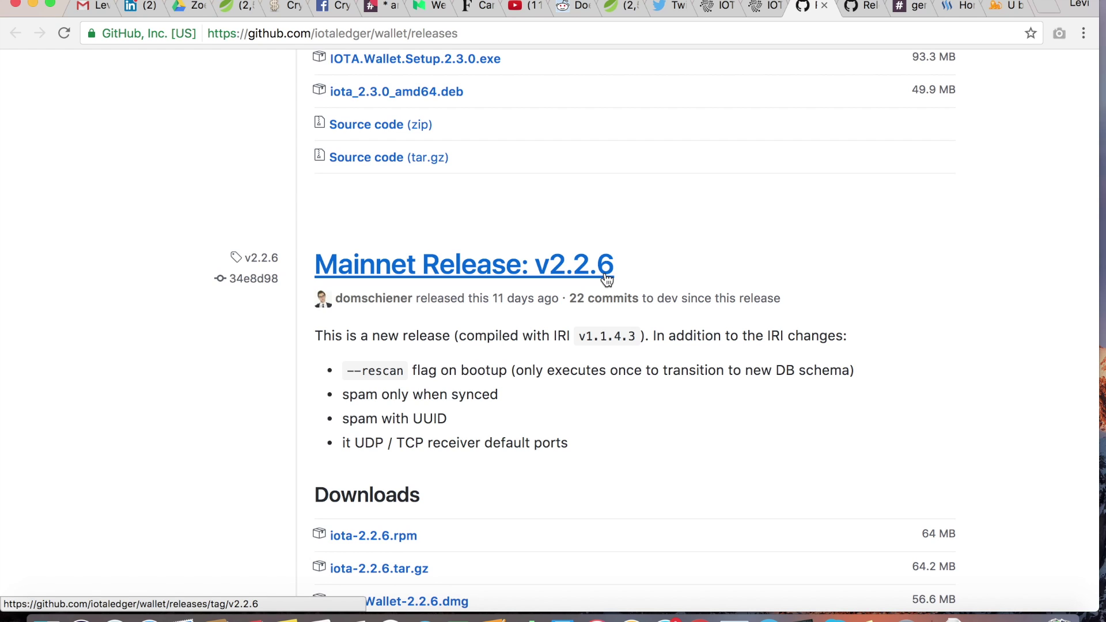
scroll(607, 280, "up", 6)
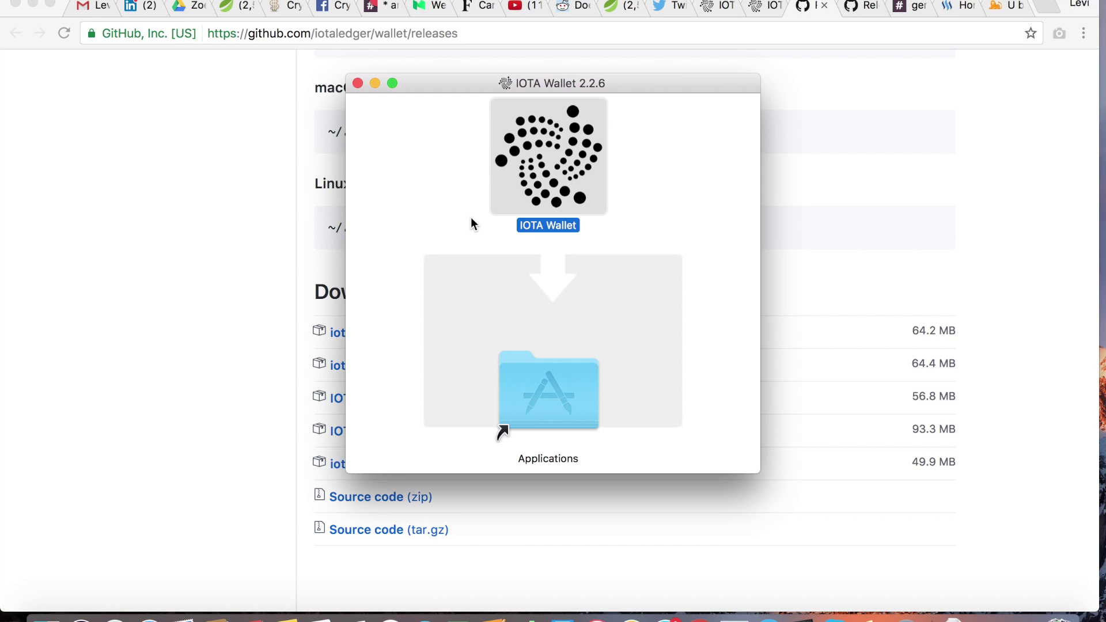
left_click(528, 279)
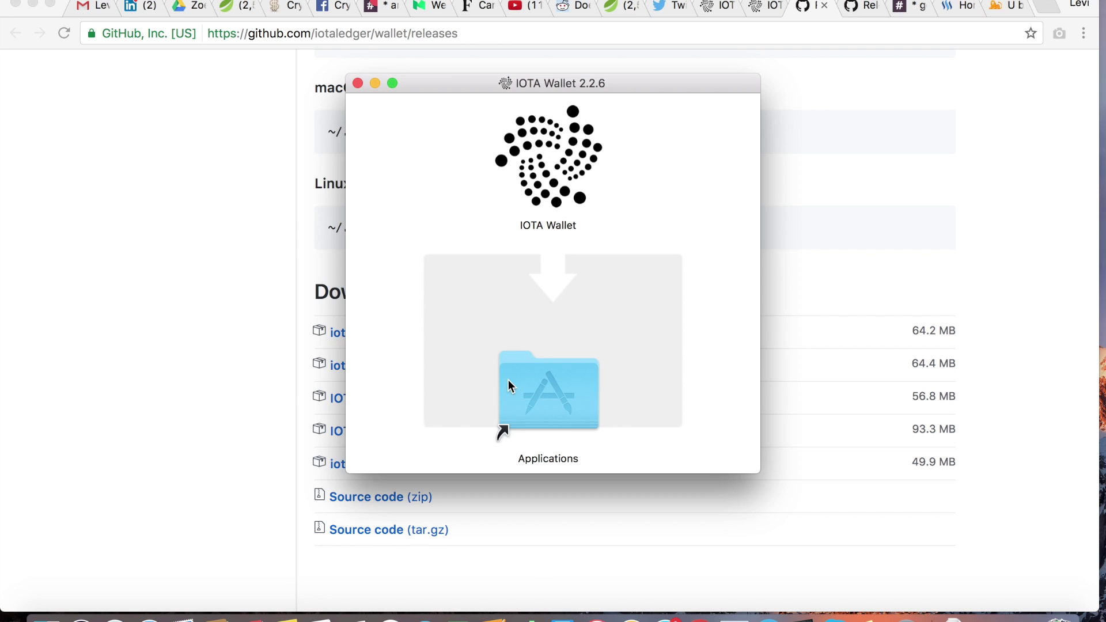
left_click(357, 83)
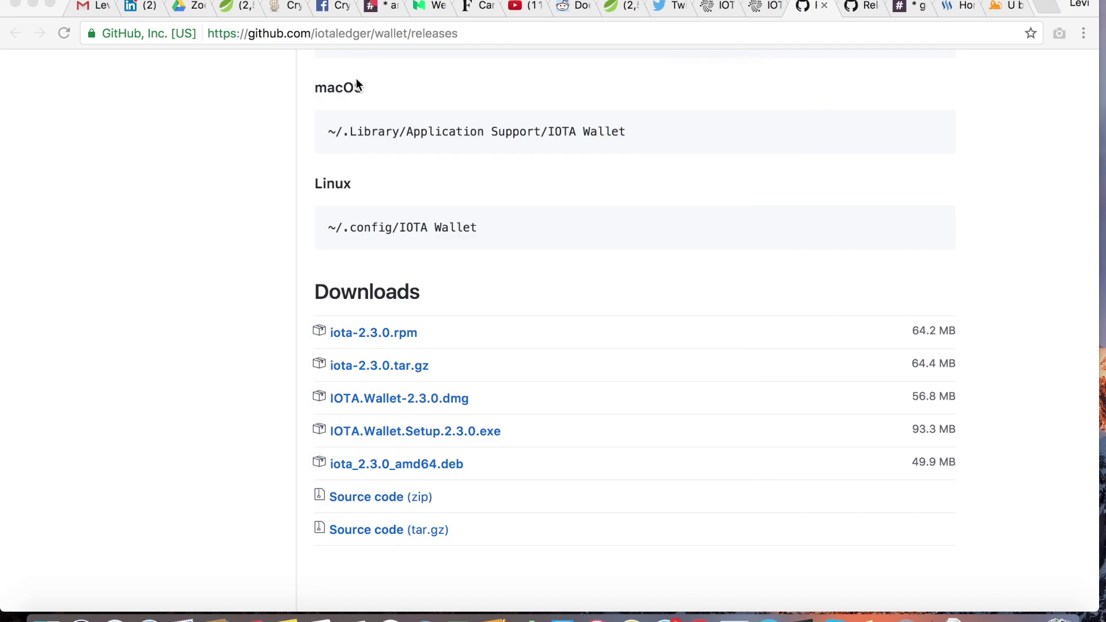
- Confirm IOTA Wallet appears on Launchpad's second page, then return to Chrome
key("F4")
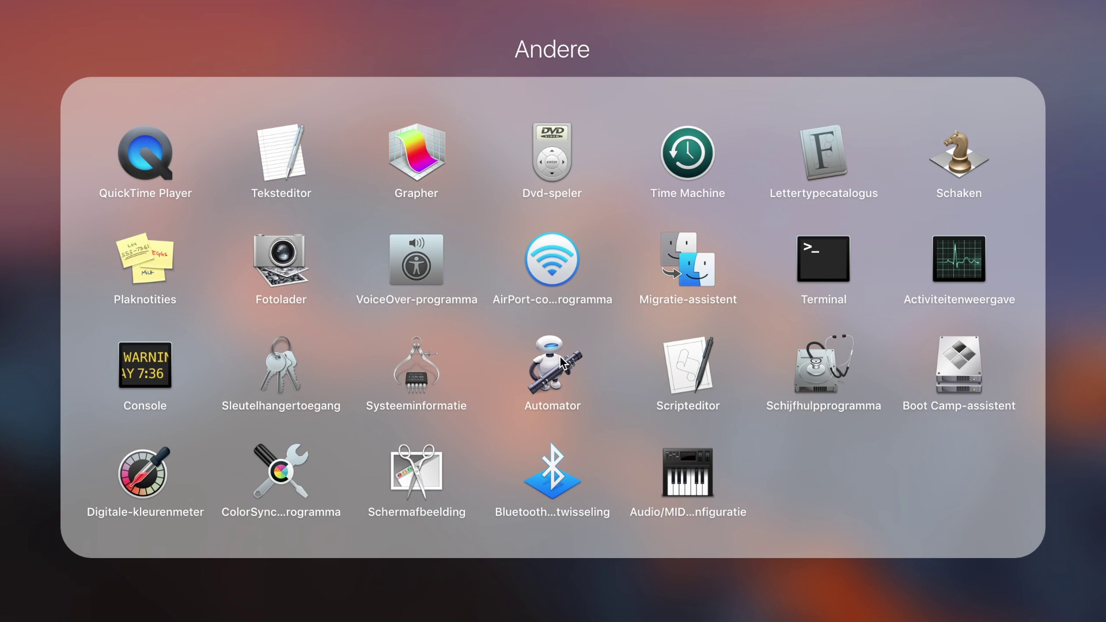
left_click(667, 583)
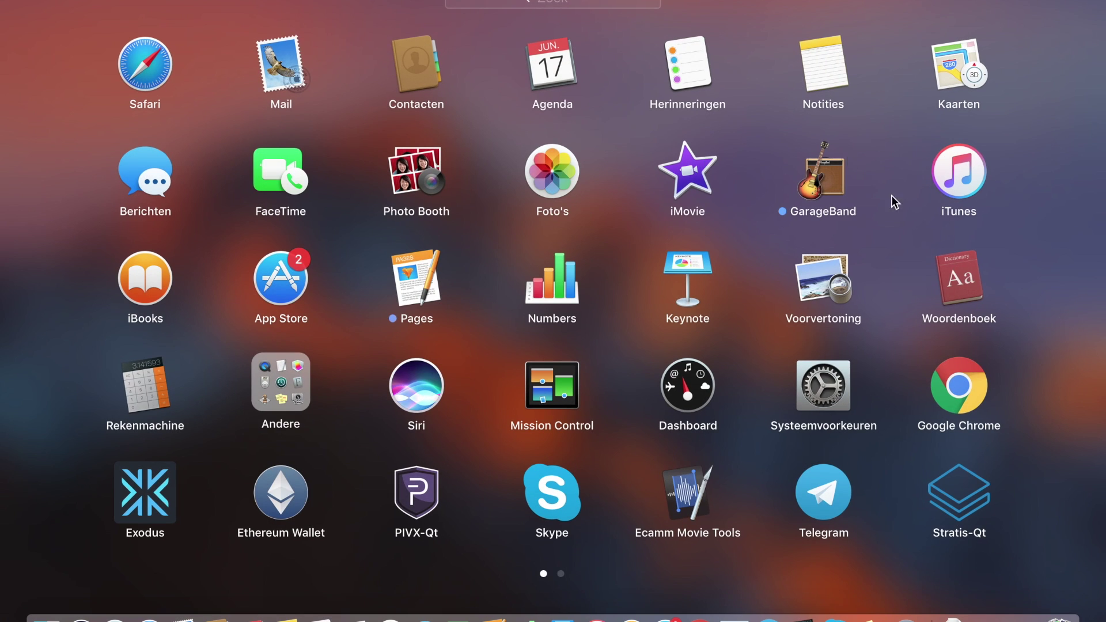
scroll(910, 225, "right", 3)
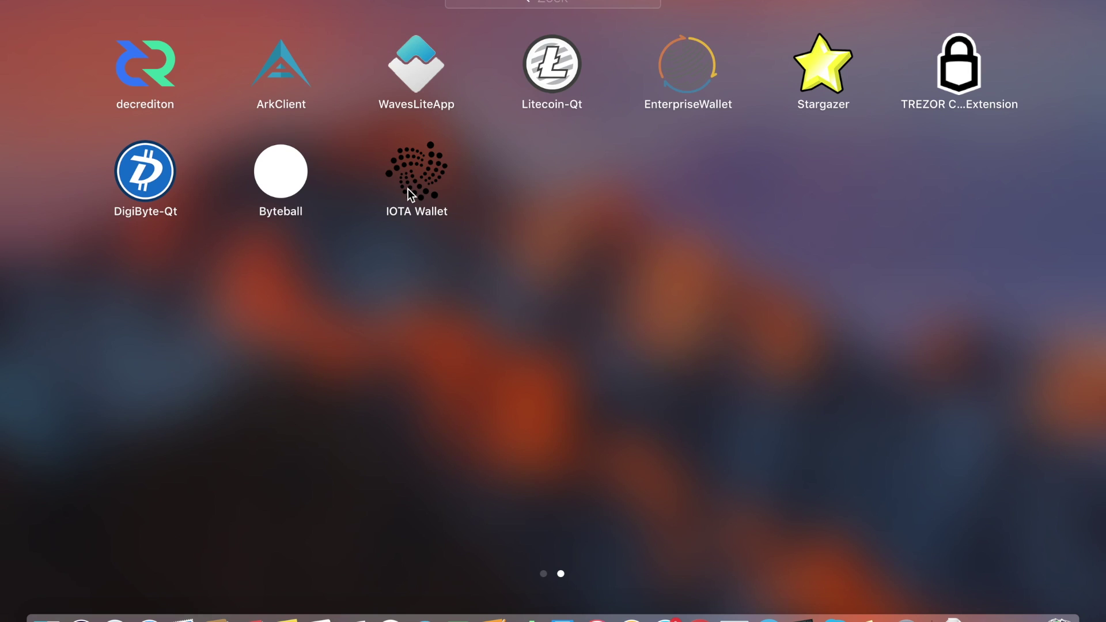
left_click(700, 619)
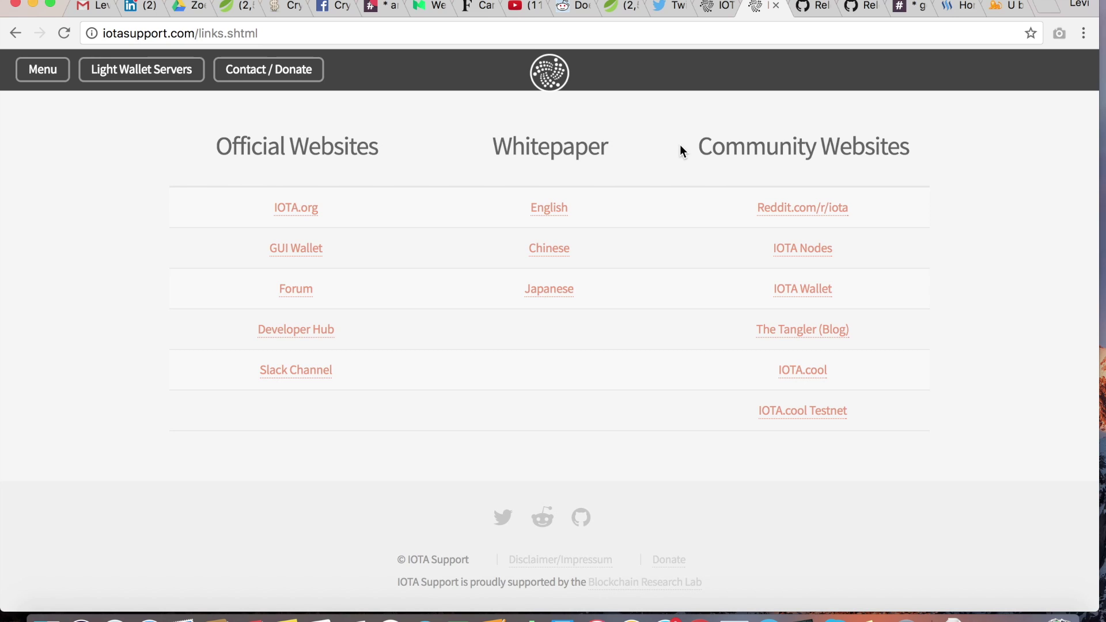
left_click(124, 78)
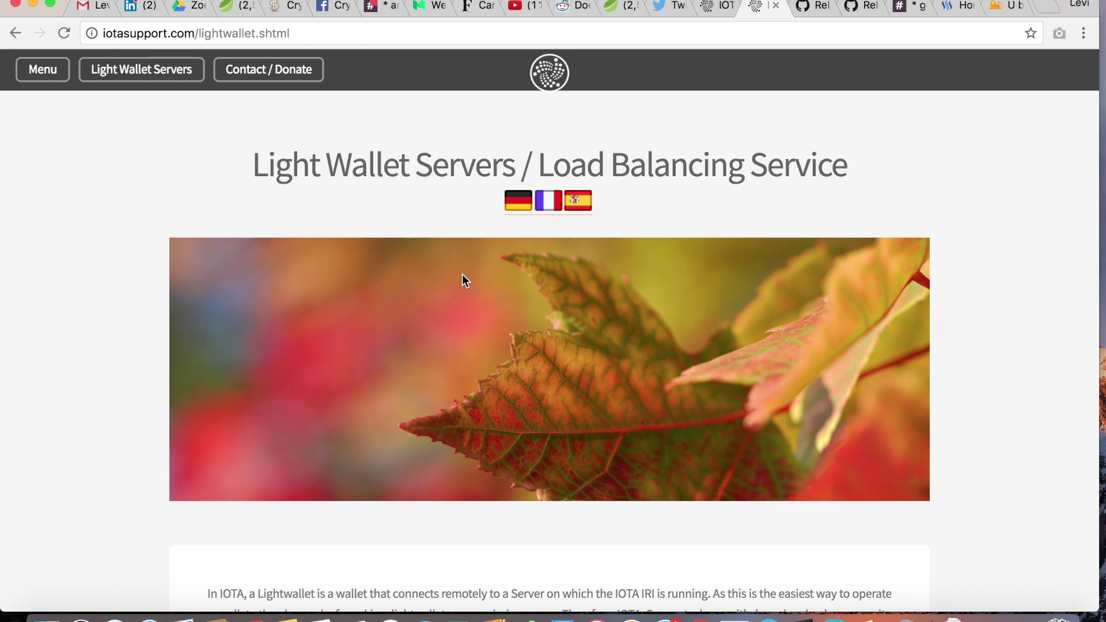
scroll(463, 276, "down", 8)
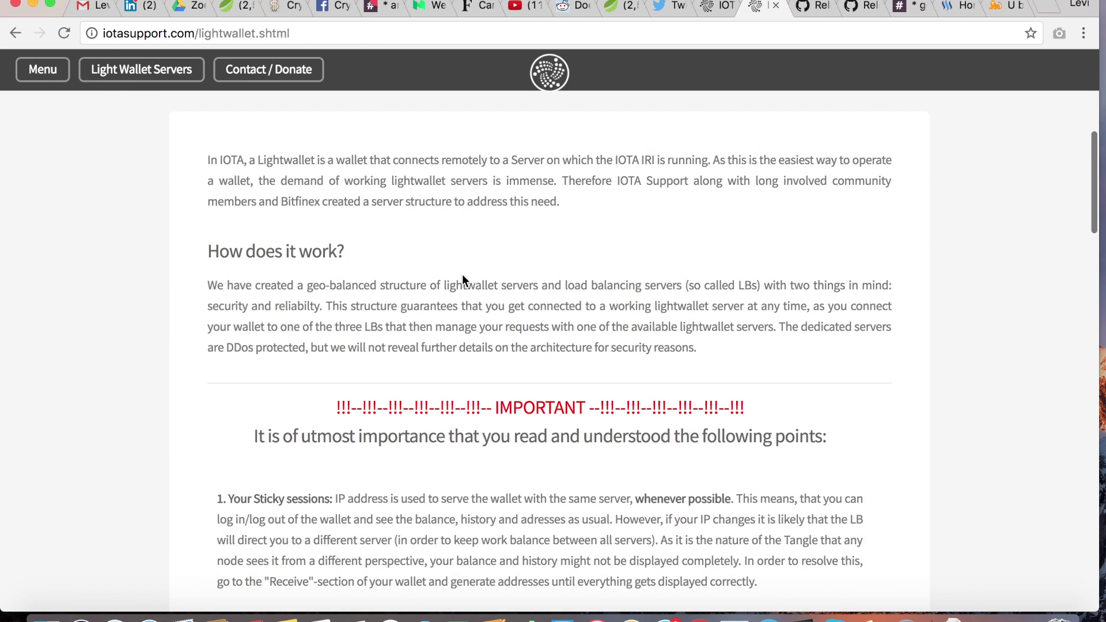
scroll(463, 274, "down", 10)
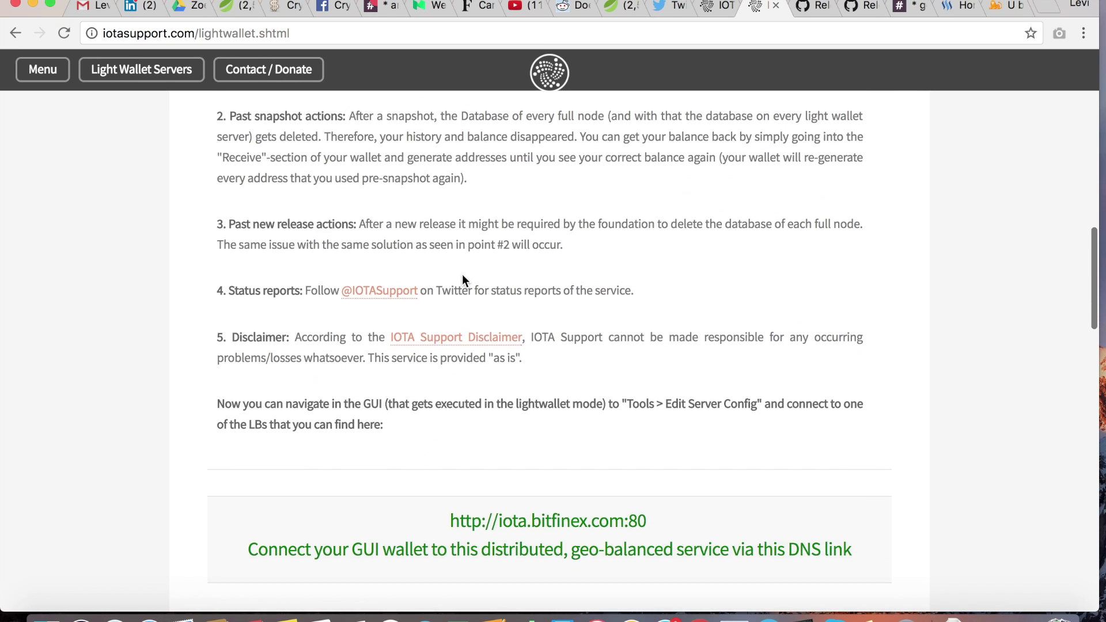
scroll(462, 275, "down", 5)
left_click_drag(450, 246, 655, 255)
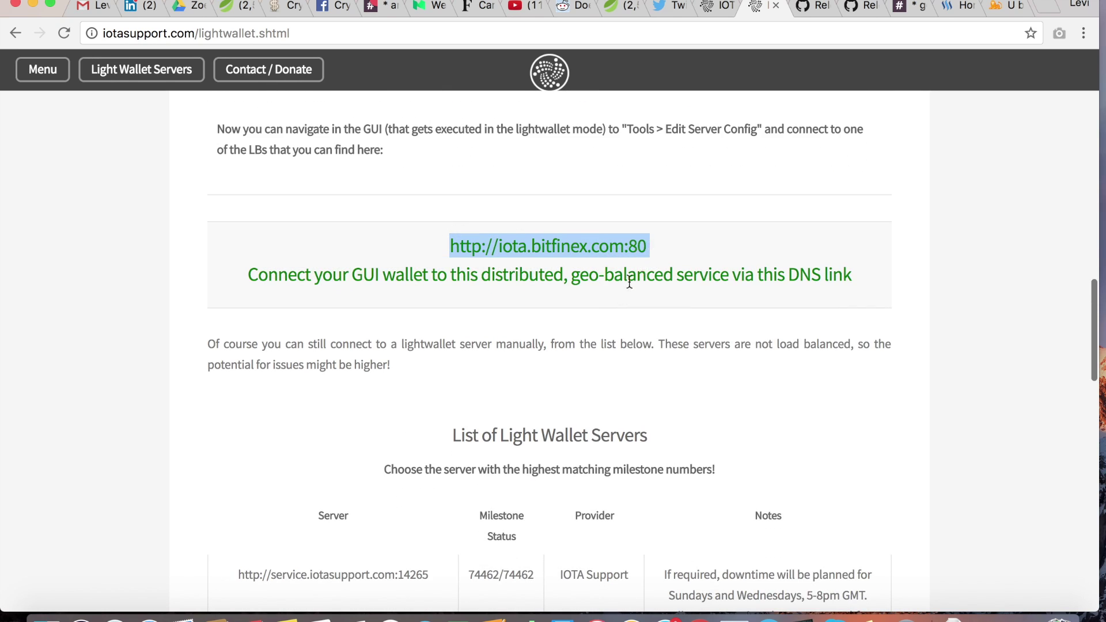
- Compare the servers' milestone numbers, then position the IOTA Light Wallet window over the list
scroll(598, 304, "down", 3)
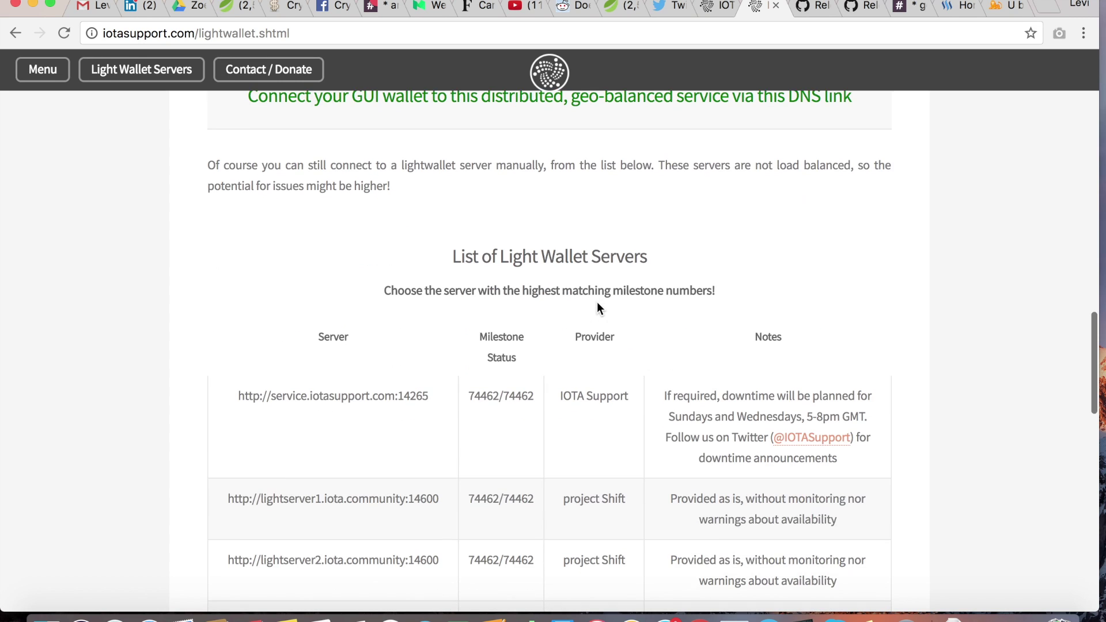
scroll(597, 305, "down", 3)
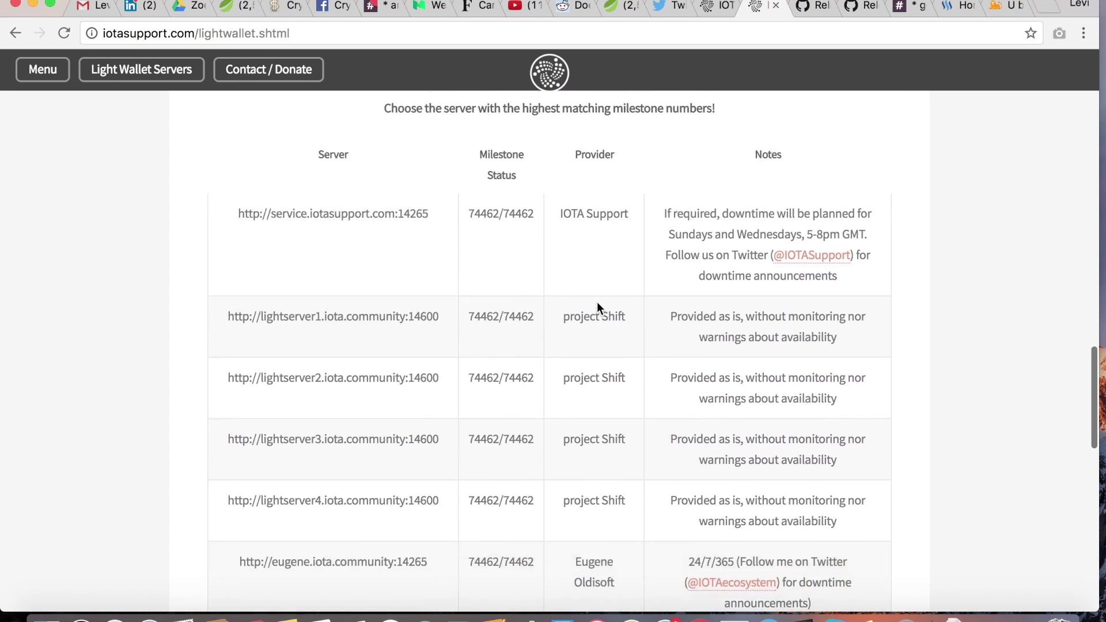
scroll(597, 307, "down", 2)
scroll(597, 302, "down", 5)
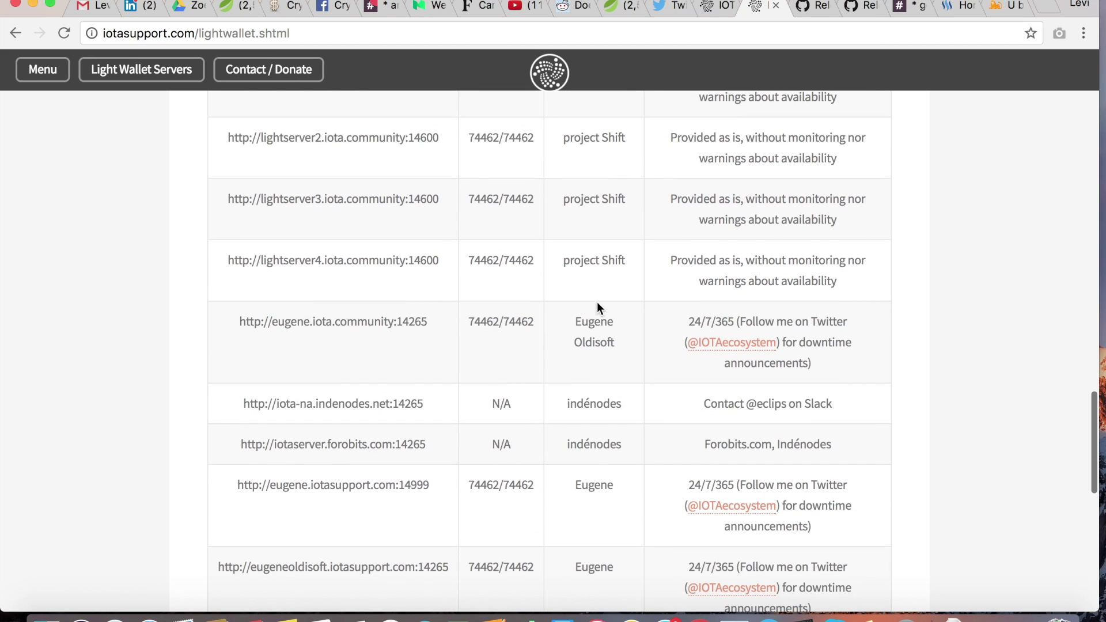
scroll(597, 302, "down", 6)
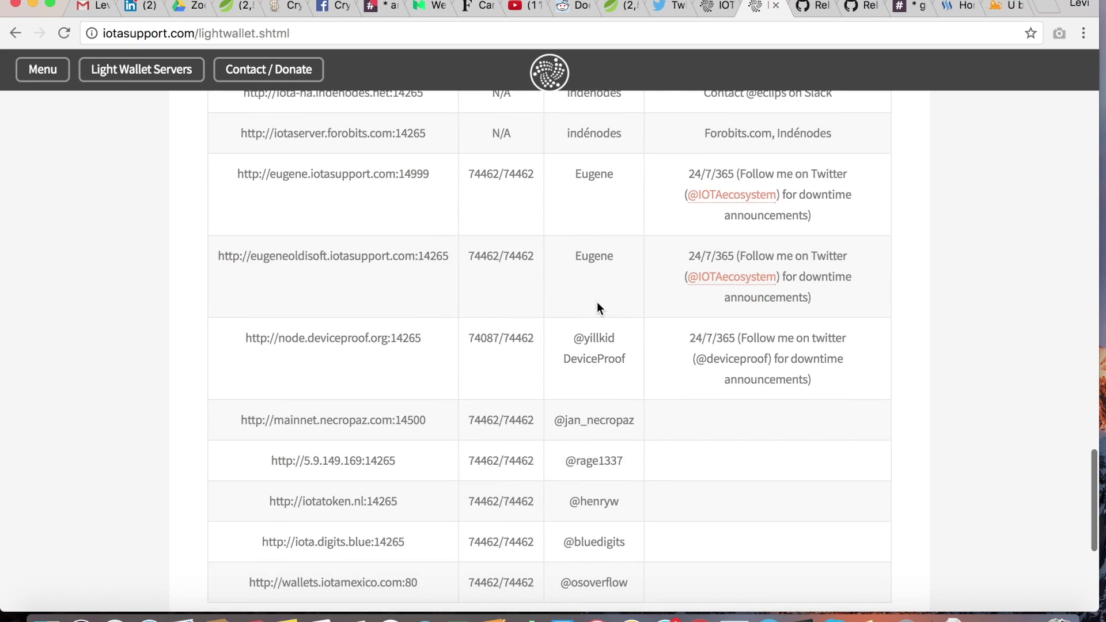
scroll(597, 302, "up", 14)
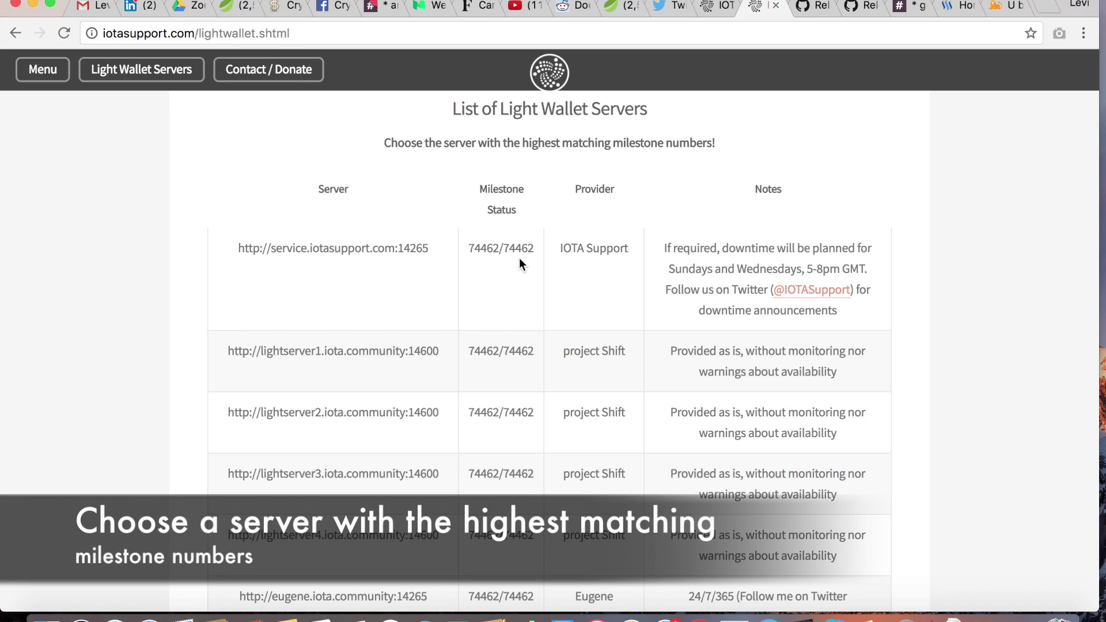
left_click_drag(487, 248, 516, 247)
left_click(489, 252)
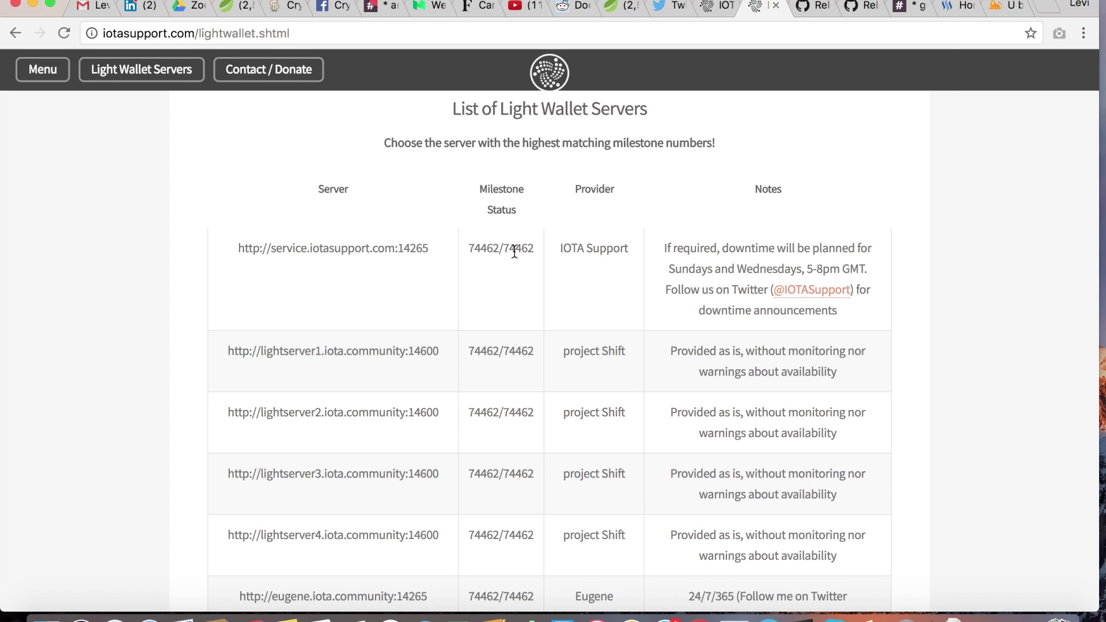
key("super+Tab")
left_click_drag(657, 45, 559, 44)
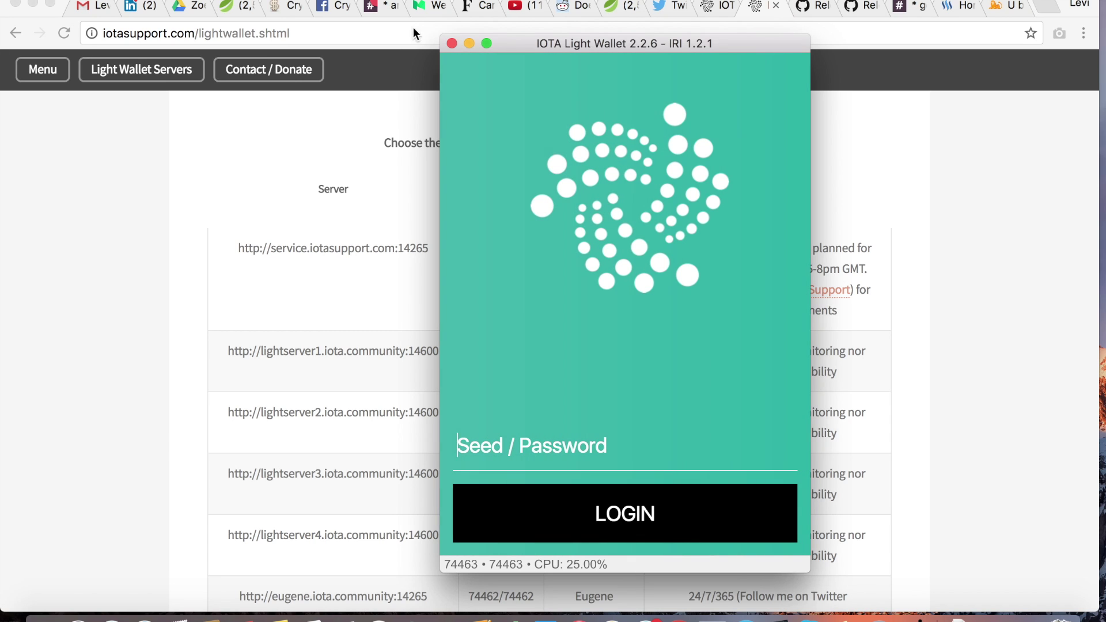
- Generate a new seed via Tools > Generate Seed, copy it, and close the popup
left_click(222, 0)
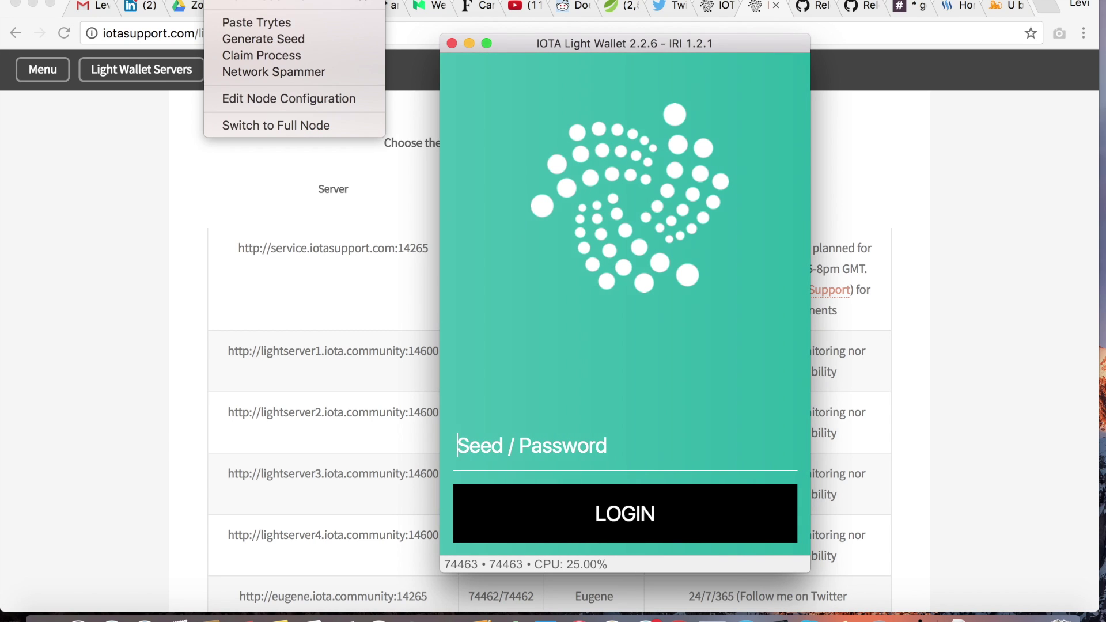
left_click(259, 35)
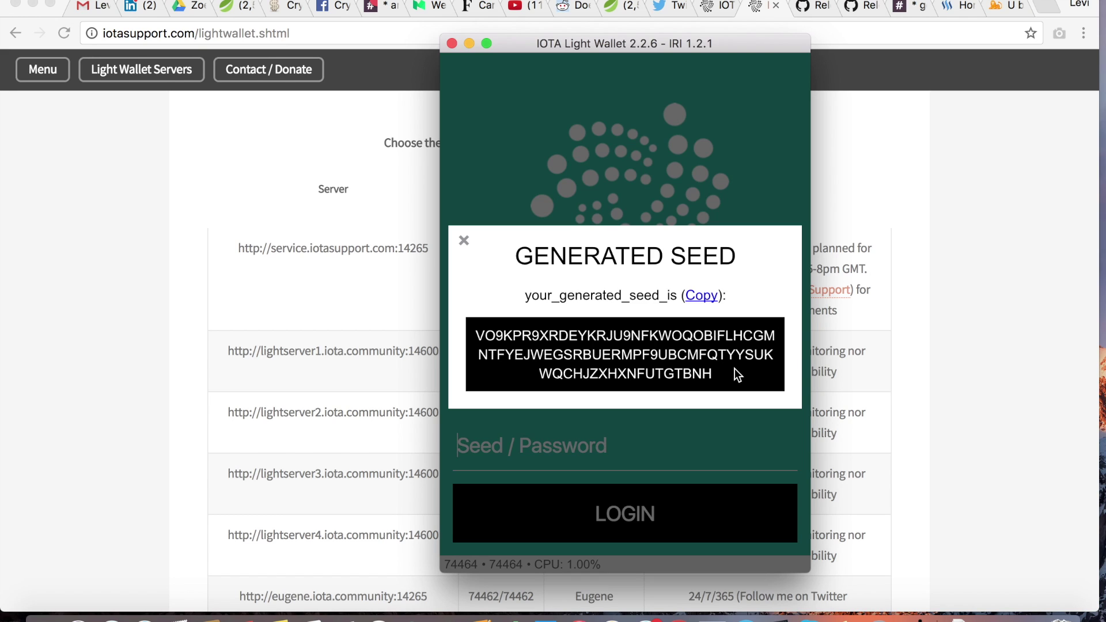
left_click(556, 436)
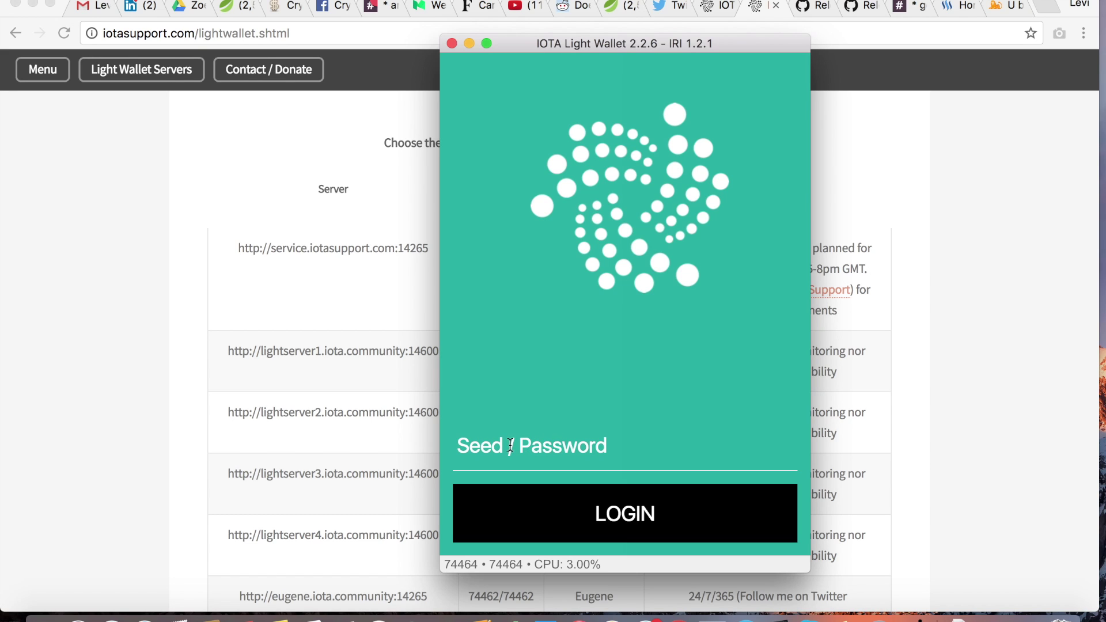
- Paste the generated seed into the Seed / Password field and log in
key("super+v")
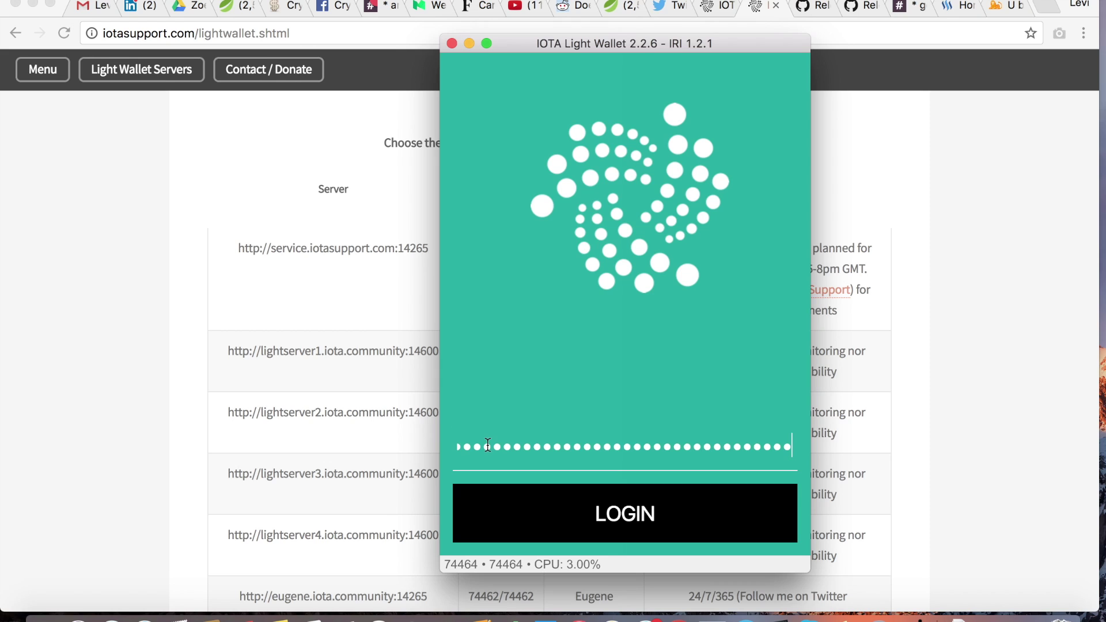
left_click(606, 514)
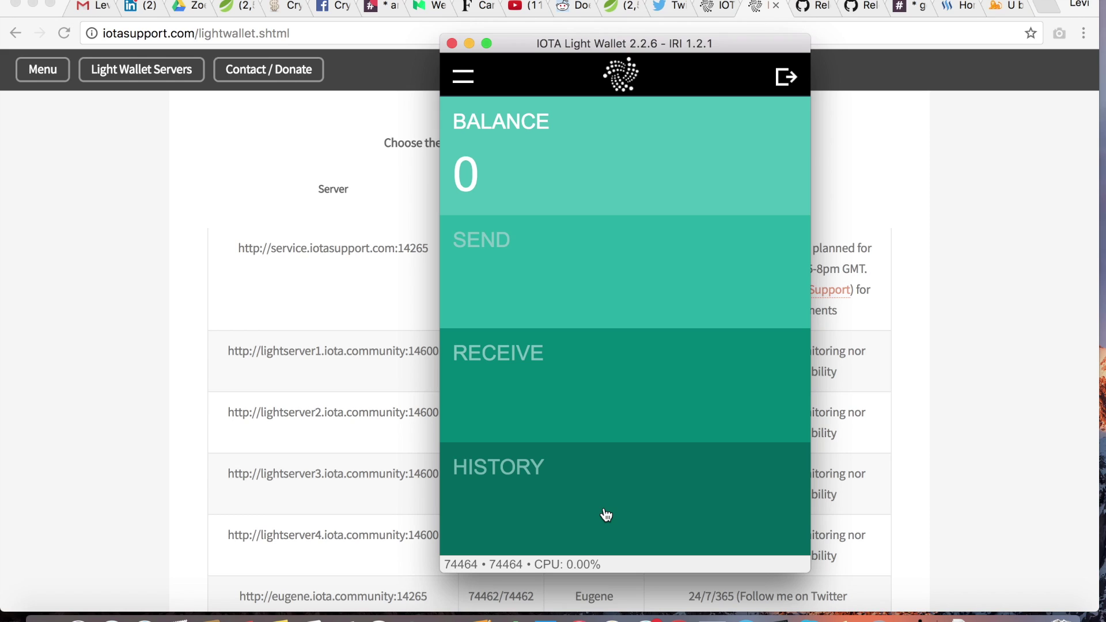
- Show a receiving address and attach it to the tangle
left_click(535, 385)
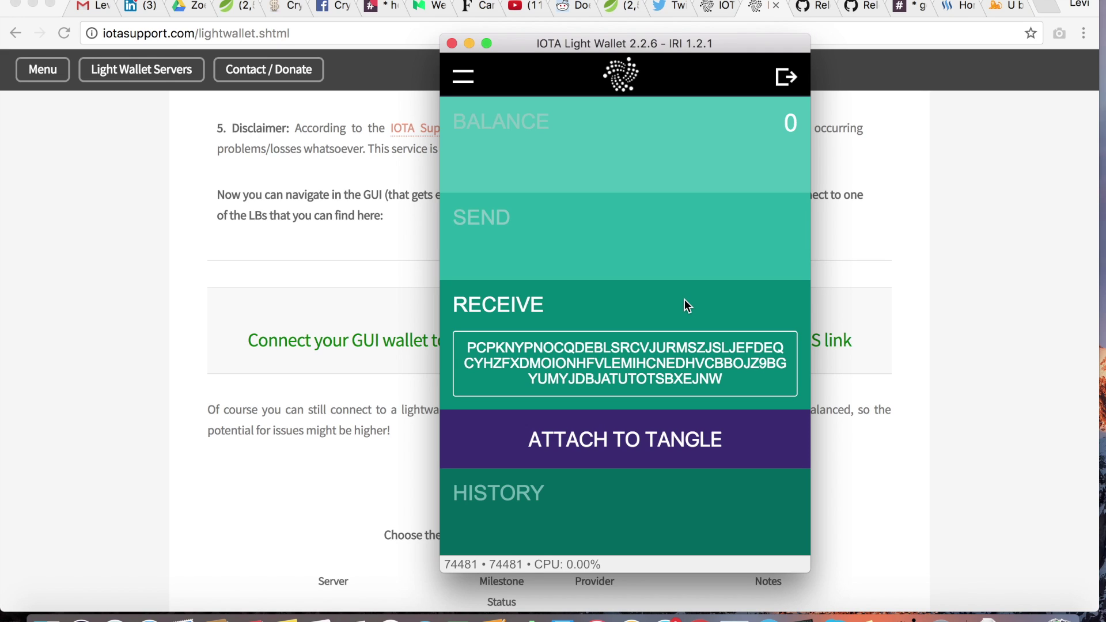
left_click(592, 450)
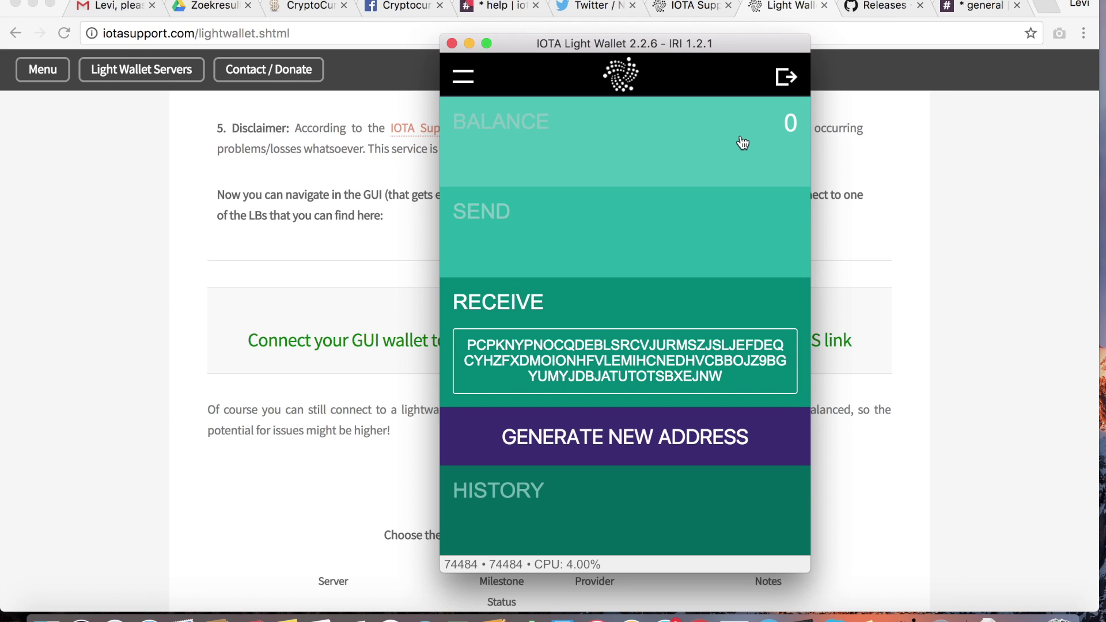
- View the send form and its amount units, then display the History with two transfers
left_click(487, 212)
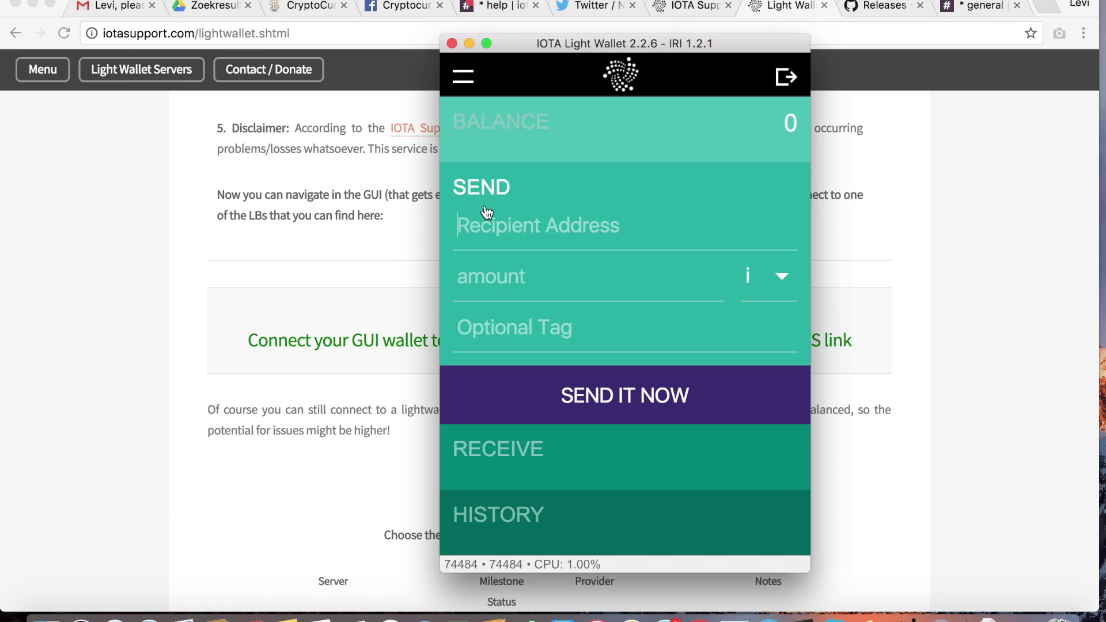
left_click(783, 282)
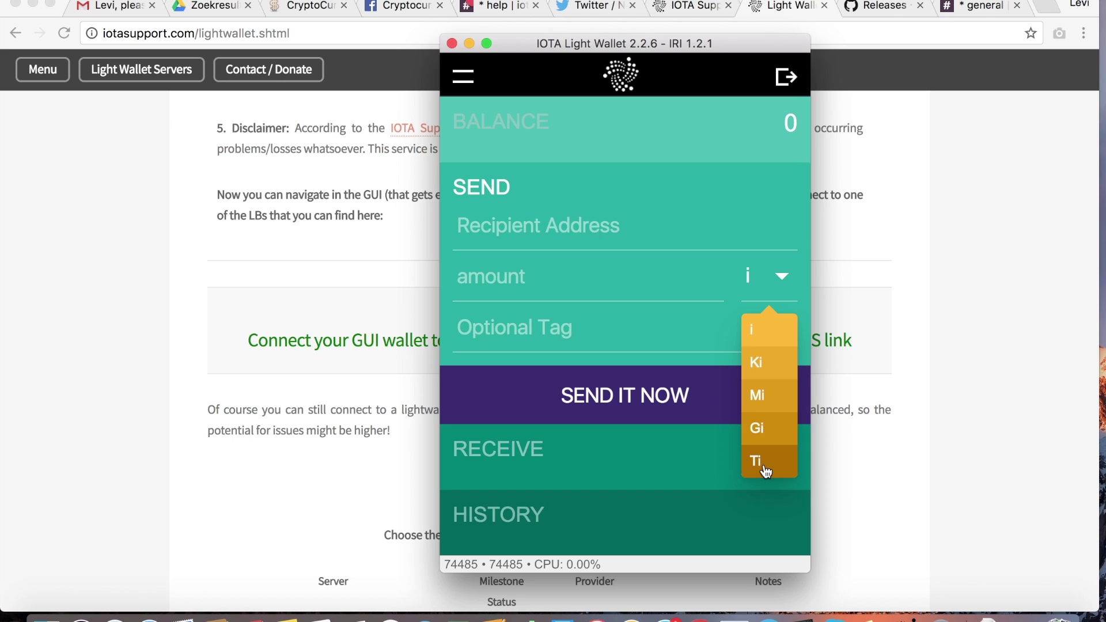
left_click(584, 510)
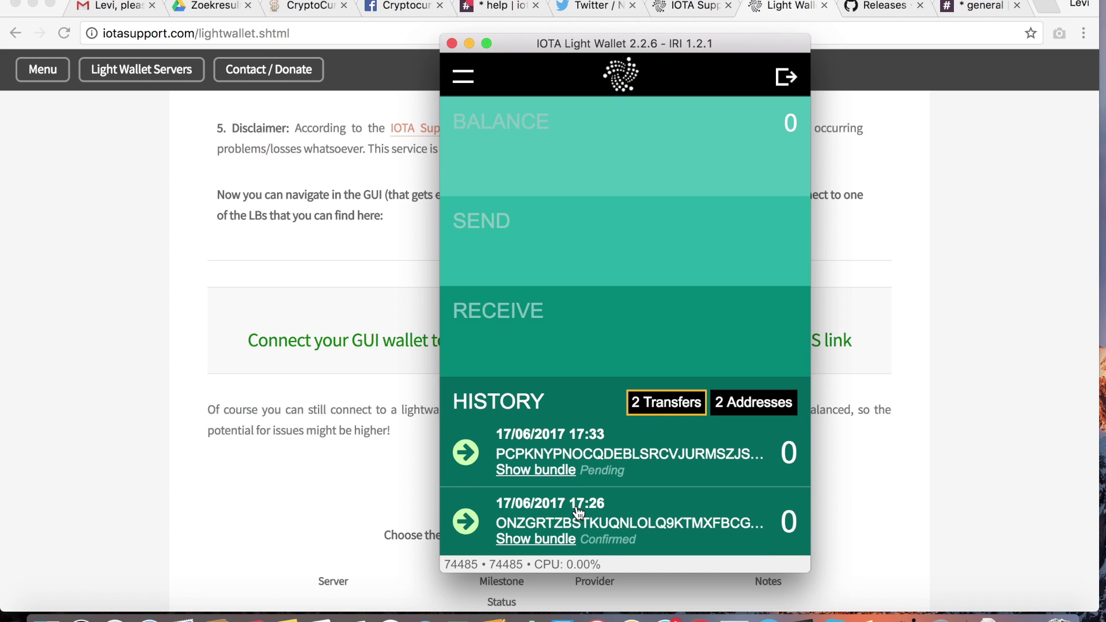